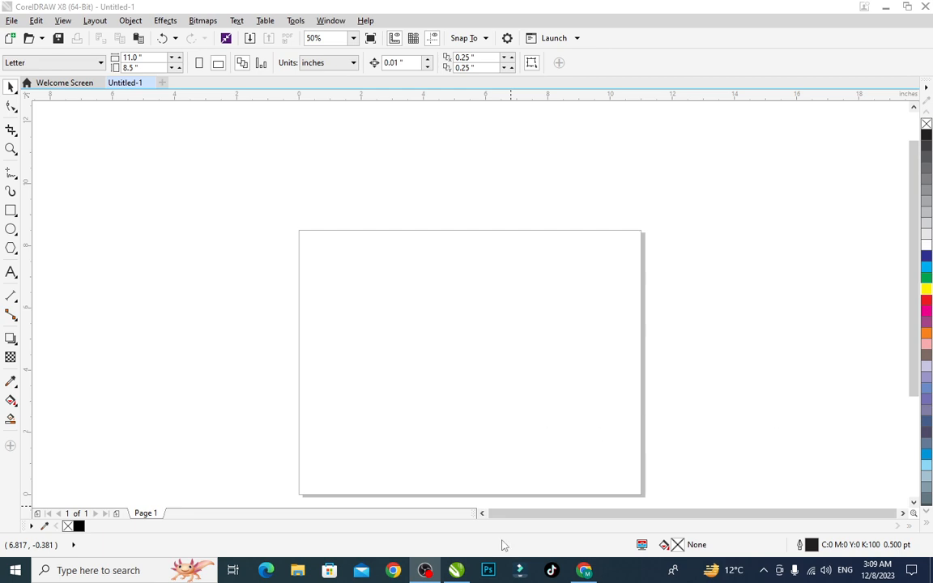
In CorelDRAW, add the artistic text "HORROR" on the page and enlarge it to about 9.4 inches wide
{"action": "left_click", "coordinate": [456, 572]}
{"action": "left_click", "coordinate": [12, 272]}
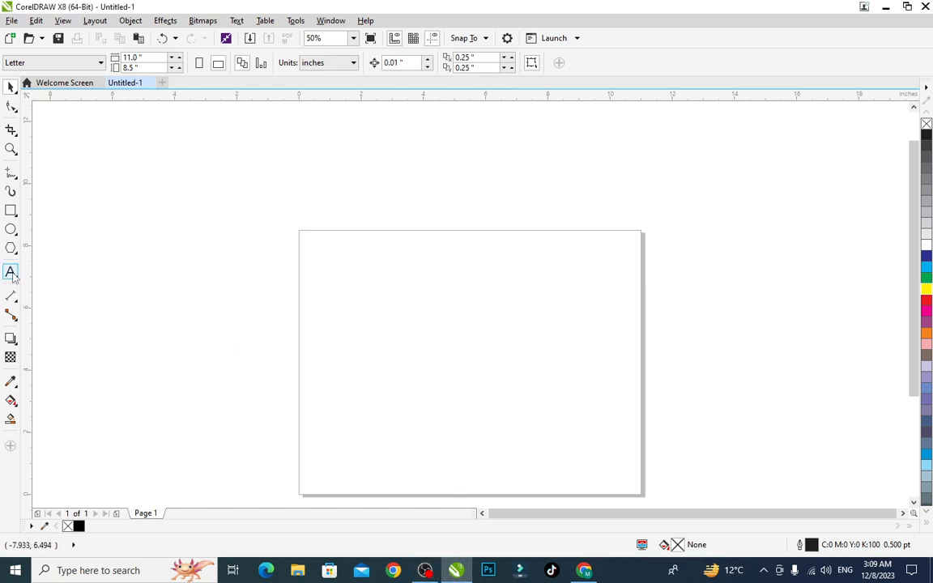
{"action": "left_click", "coordinate": [320, 339]}
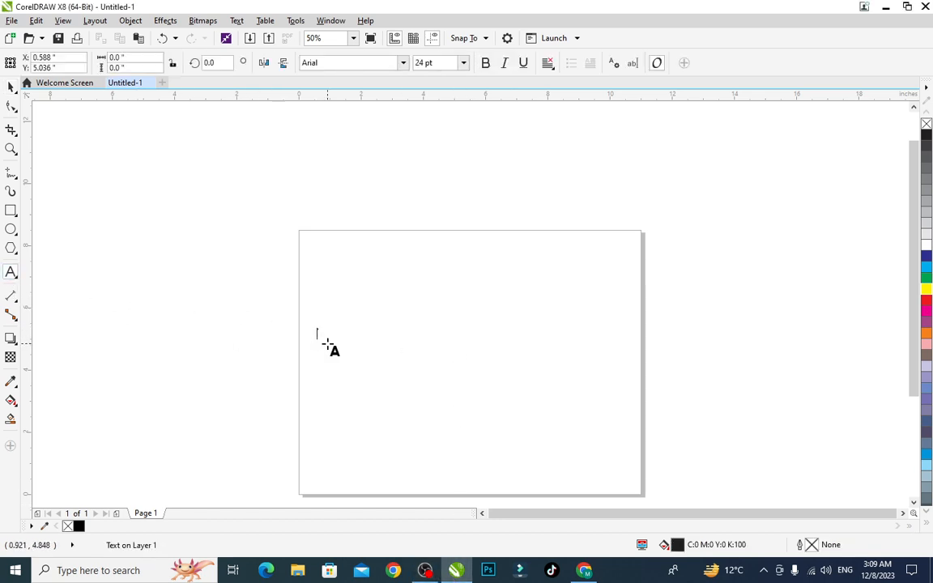
{"action": "type", "text": "HORROR"}
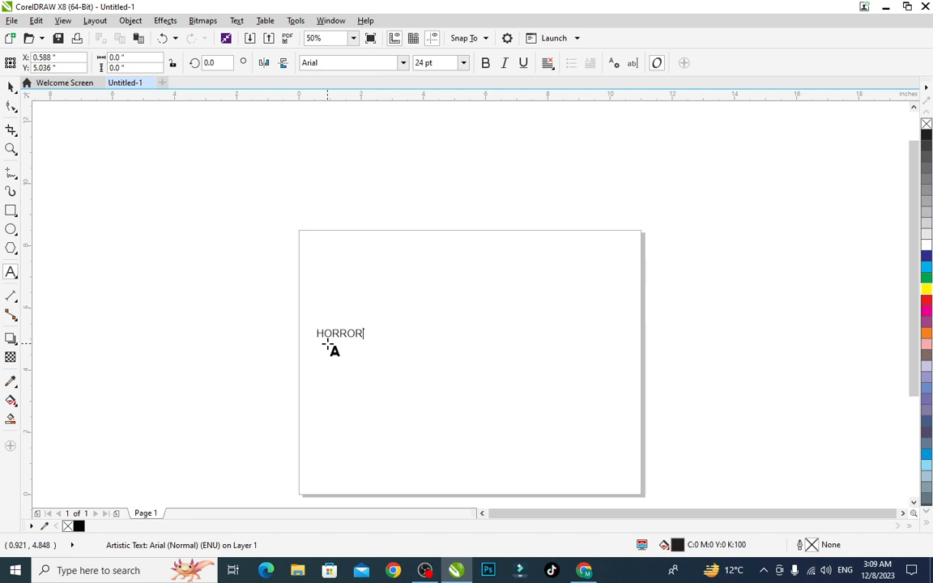
{"action": "left_click", "coordinate": [11, 87]}
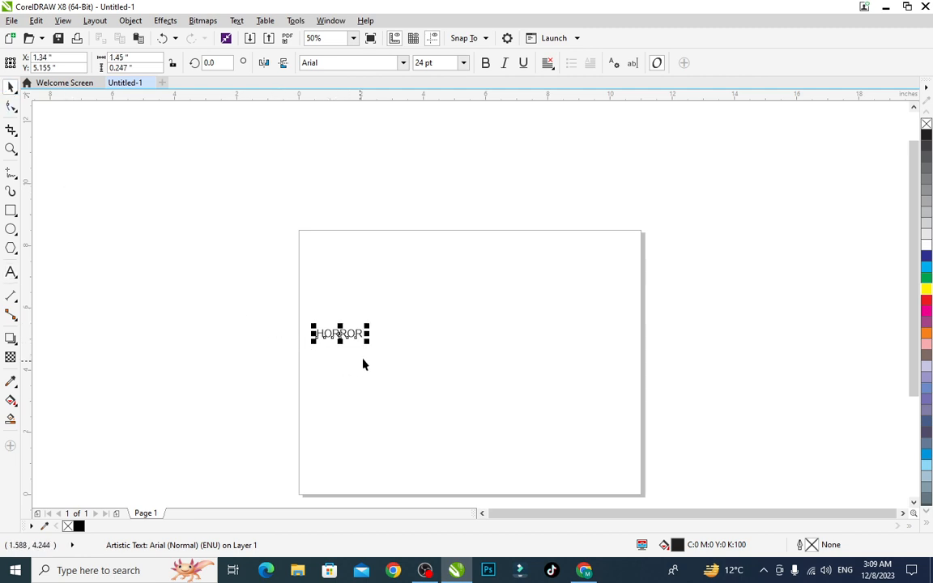
{"action": "left_click_drag", "start_coordinate": [368, 343], "coordinate": [599, 467]}
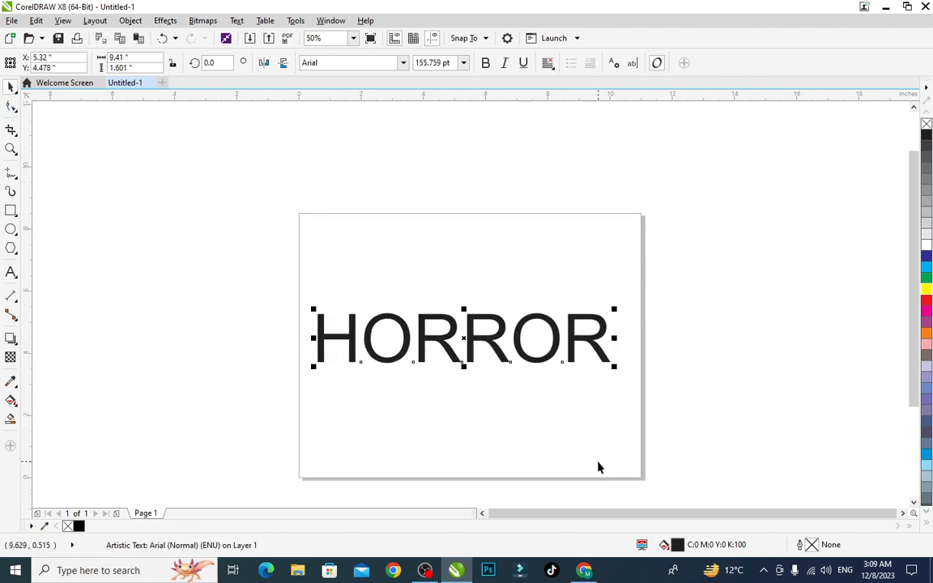
Set the font of the HORROR text to Blackoak Std
{"action": "left_click", "coordinate": [389, 66]}
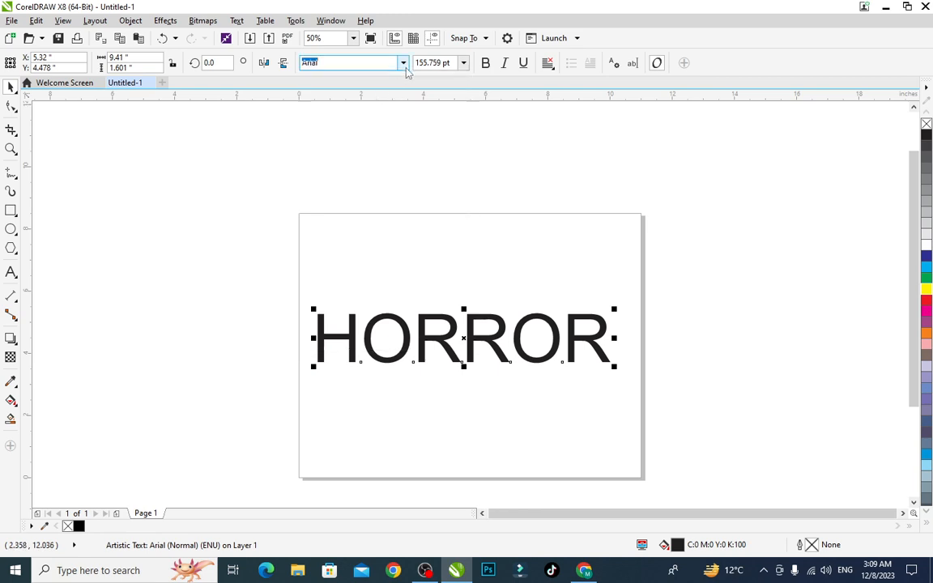
{"action": "left_click", "coordinate": [403, 64]}
{"action": "left_click", "coordinate": [365, 119]}
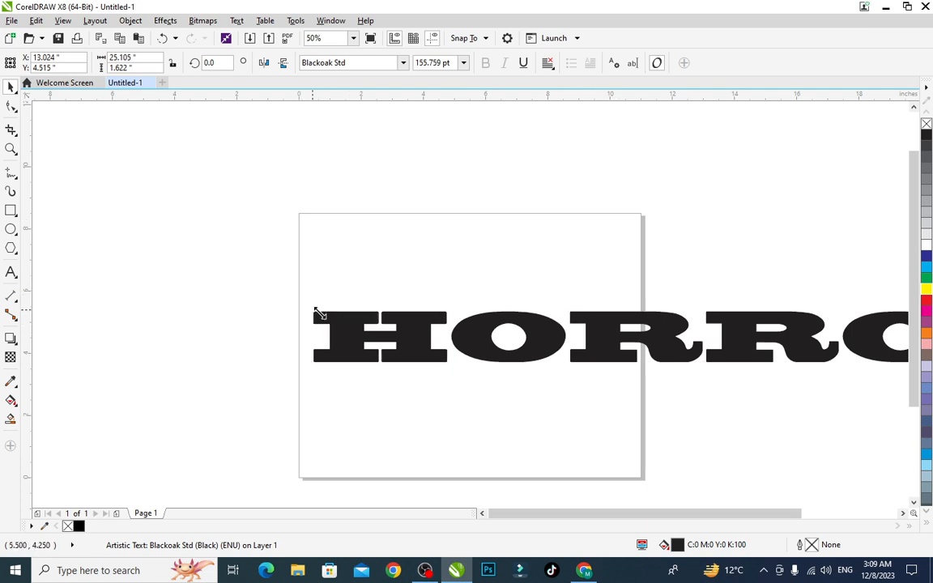
Resize the HORROR text to about 9.65 by 1.69 inches and position it within the page width, slightly above the middle
{"action": "left_click_drag", "start_coordinate": [309, 309], "coordinate": [719, 338]}
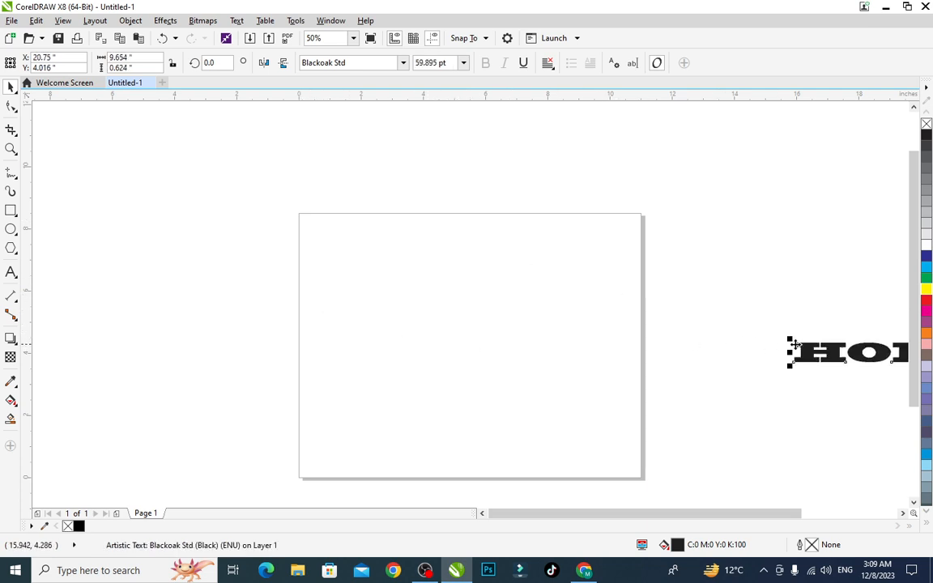
{"action": "left_click_drag", "start_coordinate": [809, 358], "coordinate": [330, 312]}
{"action": "left_click_drag", "start_coordinate": [458, 304], "coordinate": [502, 332]}
{"action": "key", "text": "ctrl+k"}
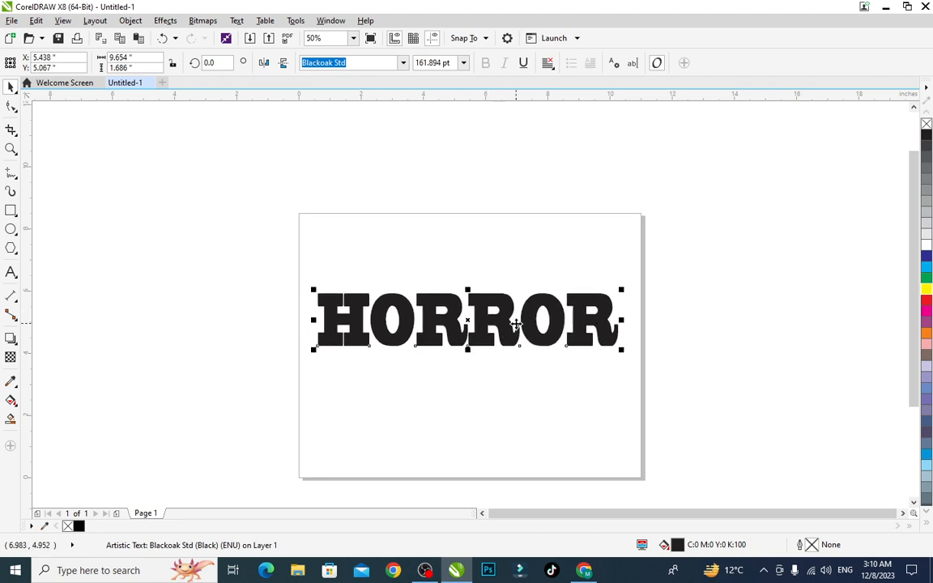
Switch to Chrome and search Google Images for "blood texture"
{"action": "left_click", "coordinate": [583, 570]}
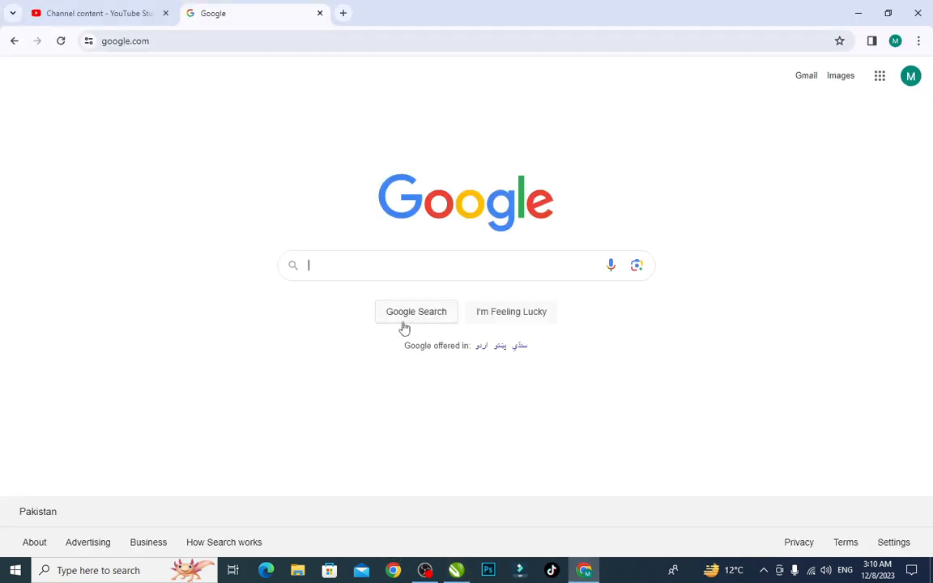
{"action": "type", "text": "BLO"}
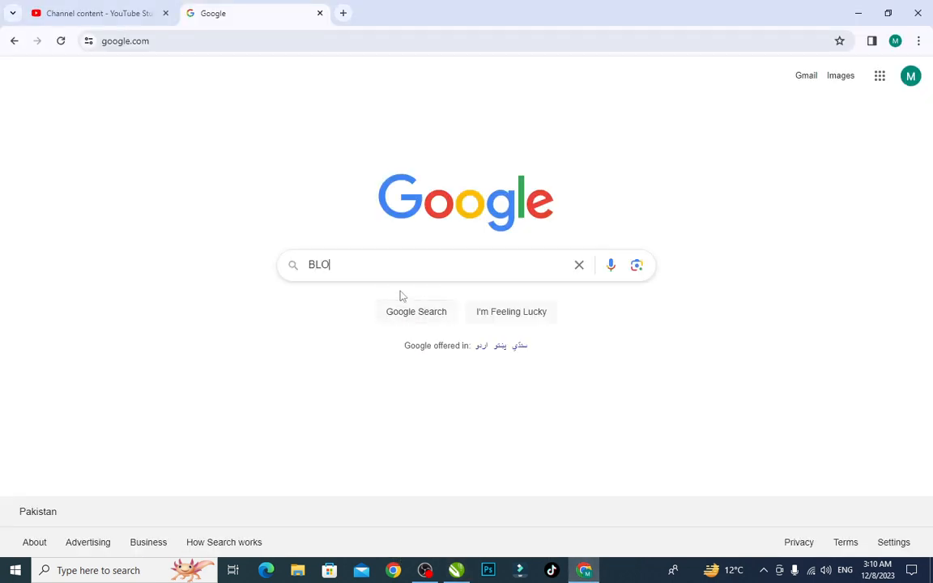
{"action": "type", "text": "OD TEX"}
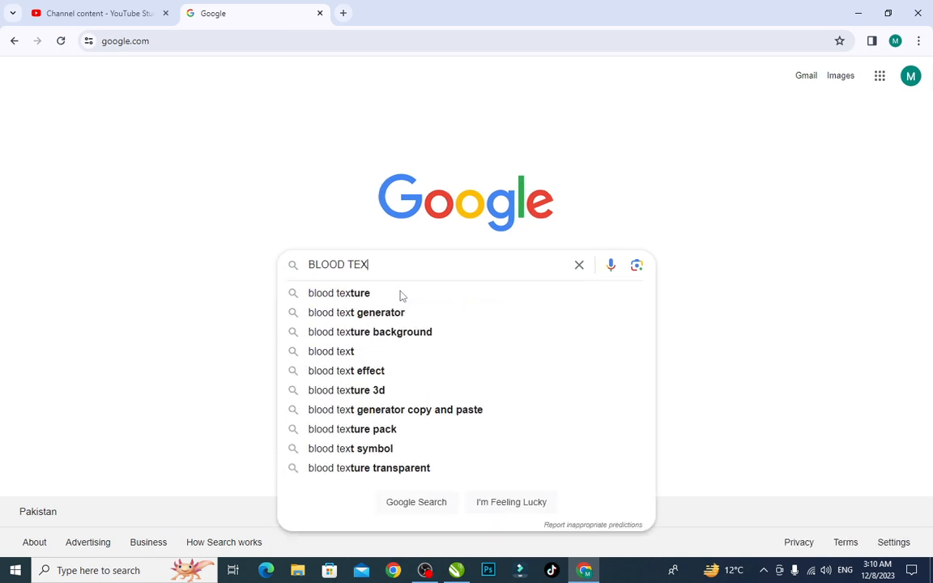
{"action": "left_click", "coordinate": [401, 296]}
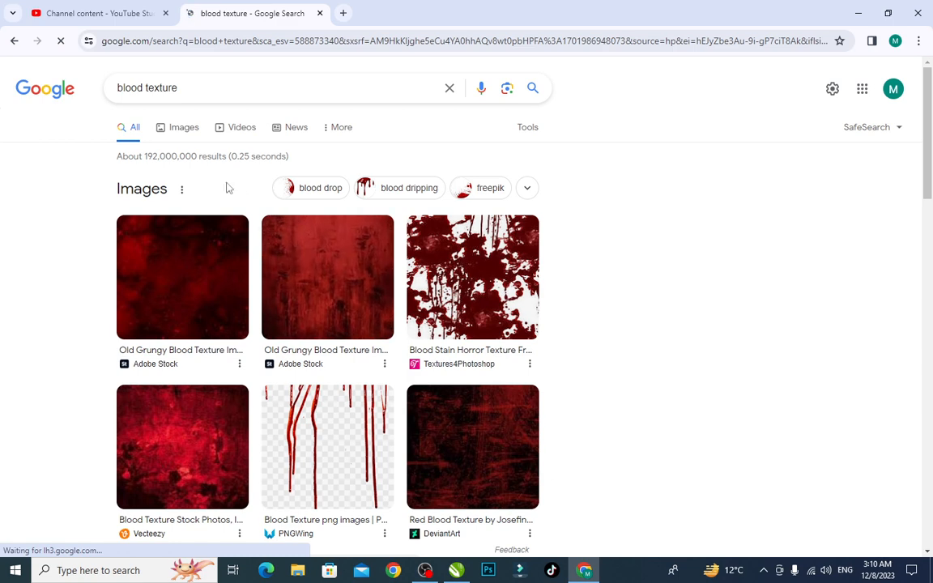
{"action": "left_click", "coordinate": [198, 136]}
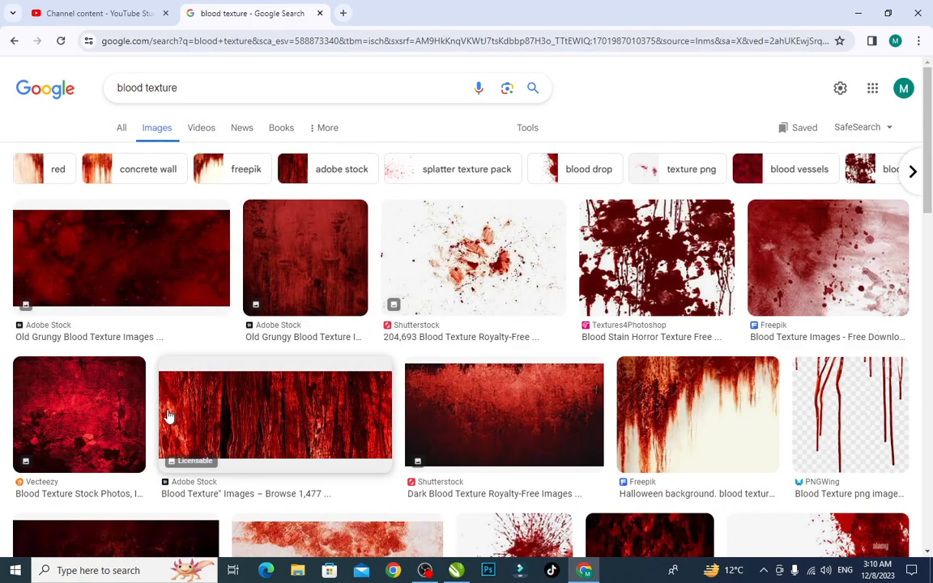
Save the wide Adobe Stock image of red and black vertical streaks to the Desktop as BLOOD.jpg
{"action": "scroll", "coordinate": [438, 396], "scroll_direction": "down", "scroll_amount": 4}
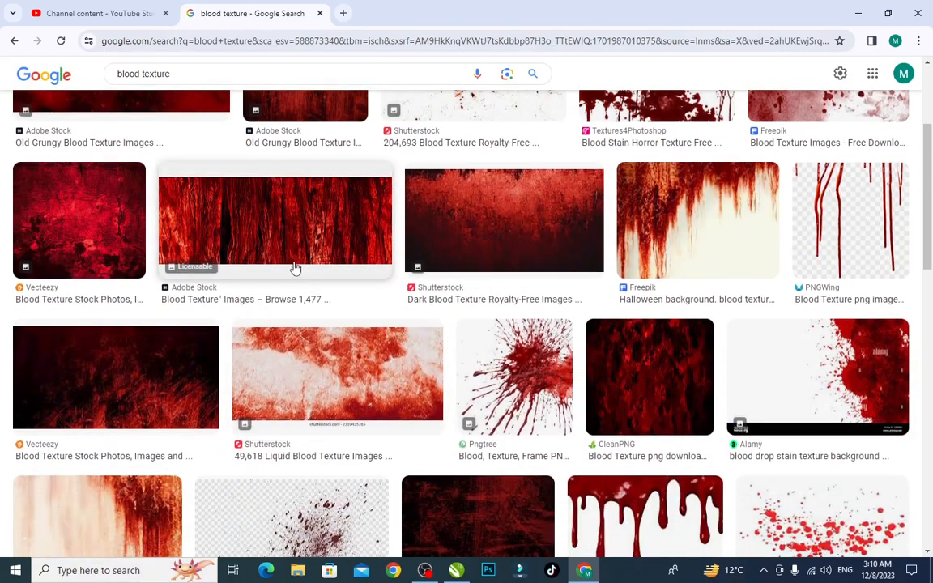
{"action": "left_click", "coordinate": [291, 245]}
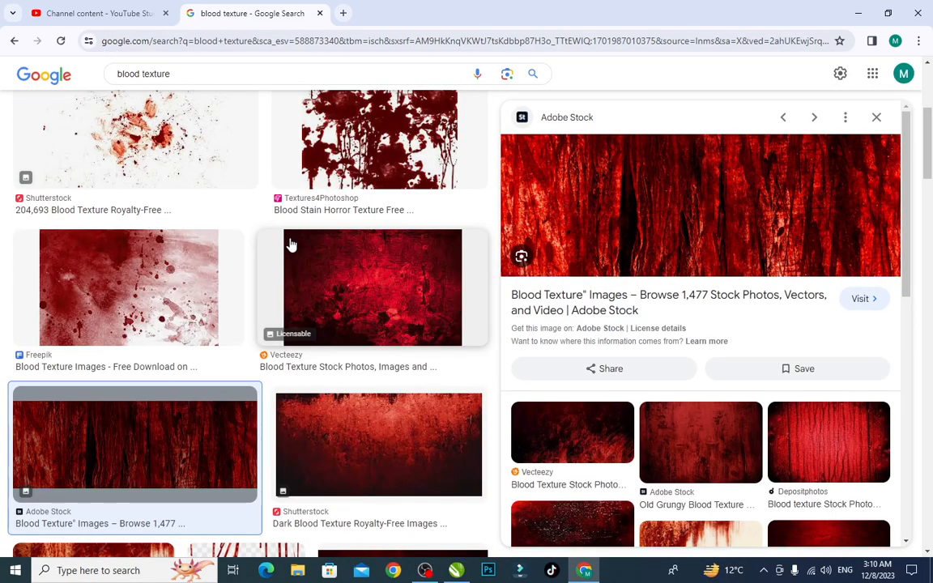
{"action": "right_click", "coordinate": [666, 251]}
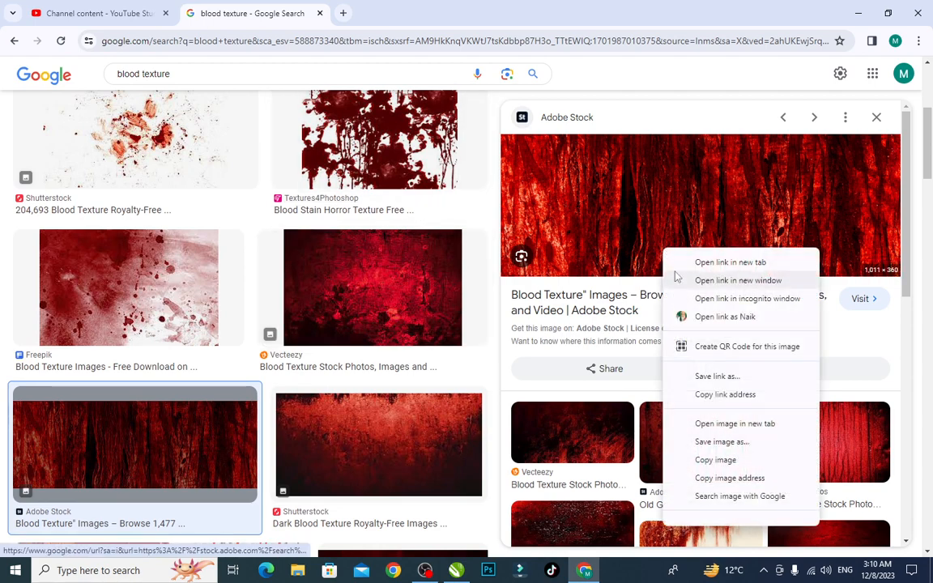
{"action": "left_click", "coordinate": [734, 442]}
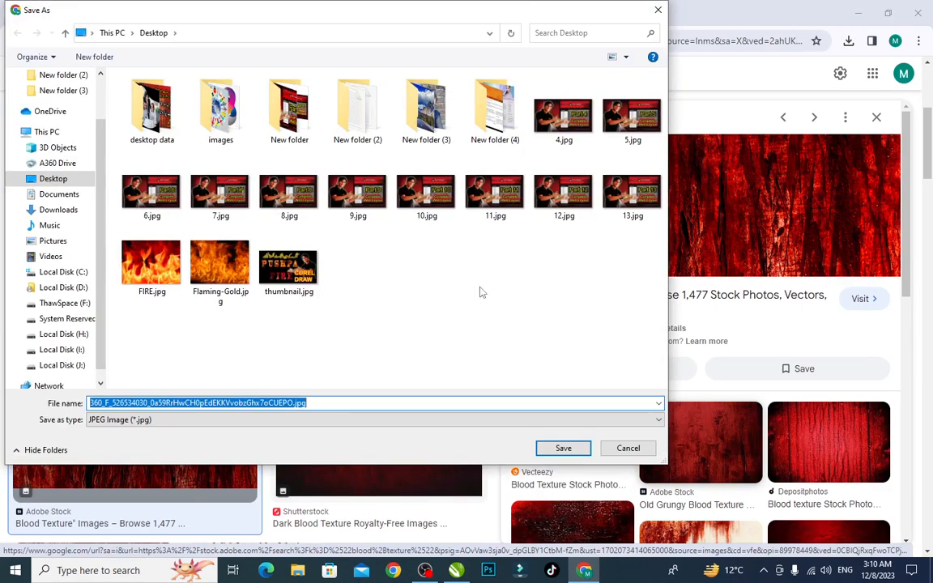
{"action": "type", "text": "BLOOD"}
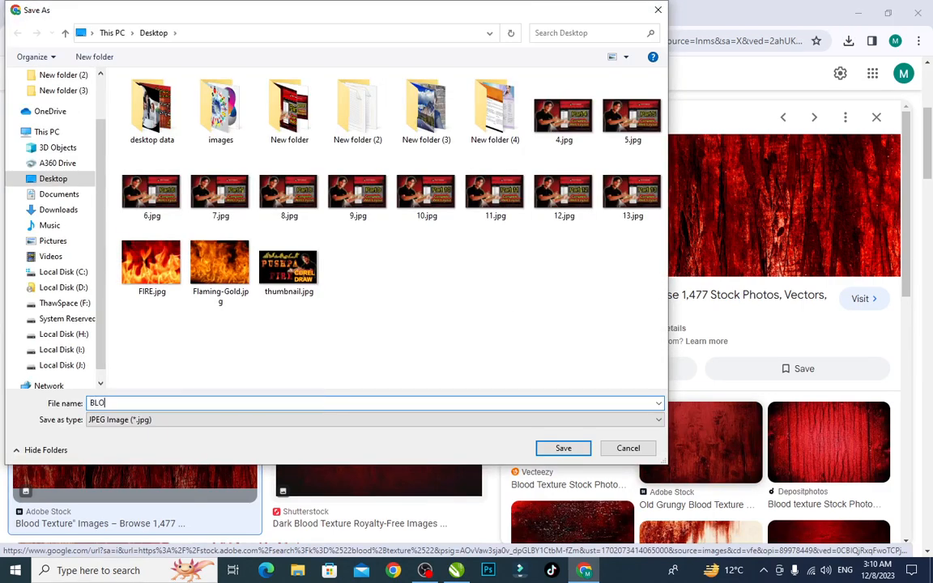
{"action": "left_click", "coordinate": [560, 448]}
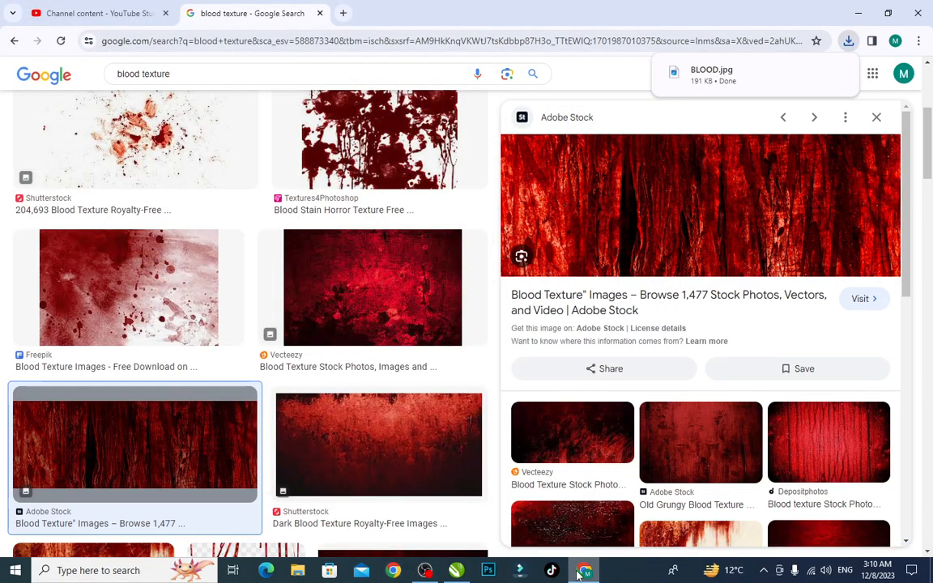
Switch back to CorelDRAW, import BLOOD.jpg from the Desktop and place it above the HORROR text at about 10.4 inches wide
{"action": "mouse_move", "coordinate": [427, 572]}
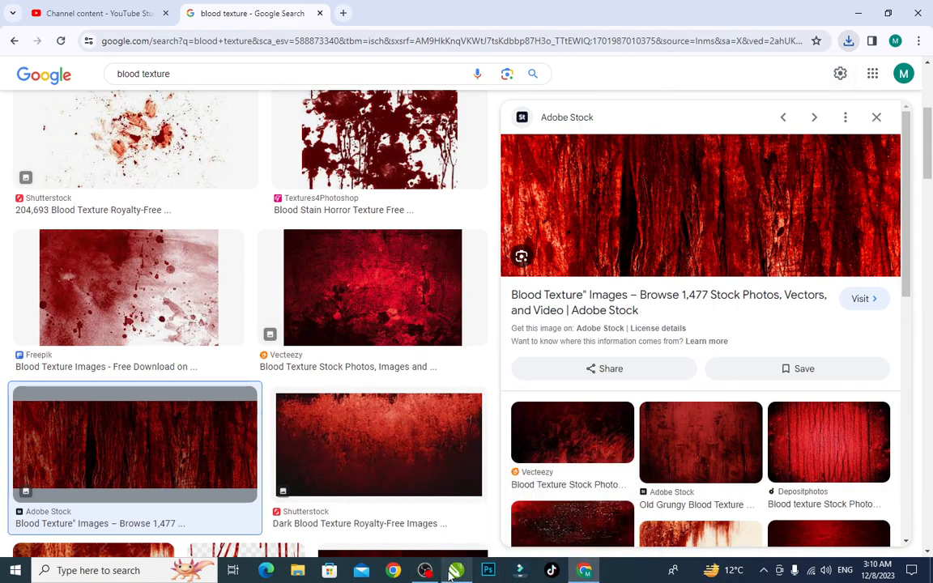
{"action": "left_click", "coordinate": [456, 570]}
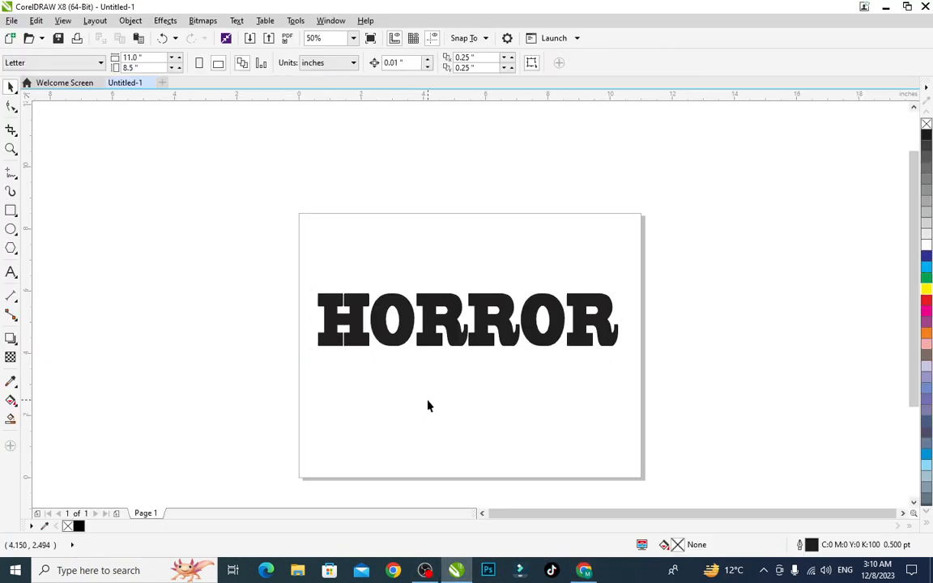
{"action": "key", "text": "ctrl+i"}
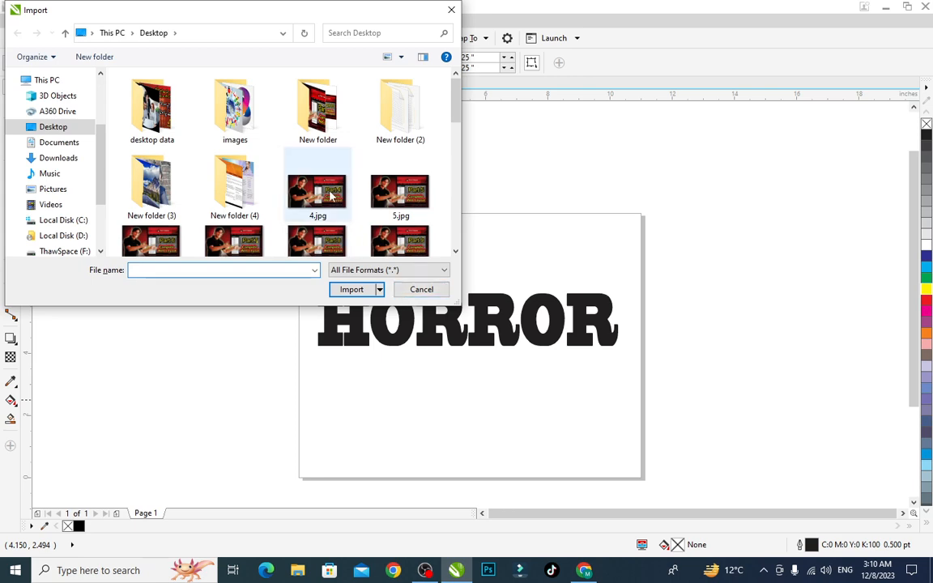
{"action": "left_click", "coordinate": [330, 194]}
{"action": "scroll", "coordinate": [335, 202], "scroll_direction": "down", "scroll_amount": 3}
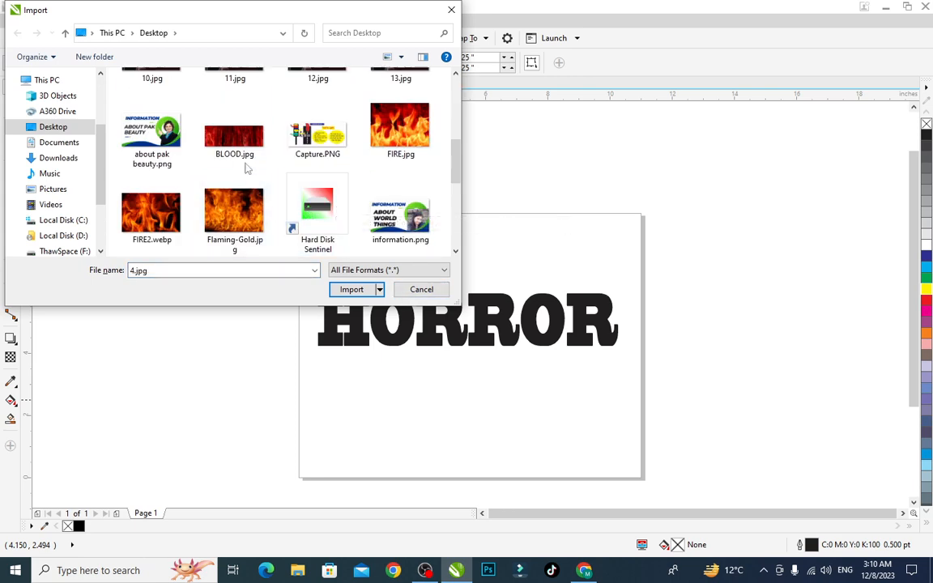
{"action": "left_click", "coordinate": [237, 140]}
{"action": "left_click", "coordinate": [351, 292]}
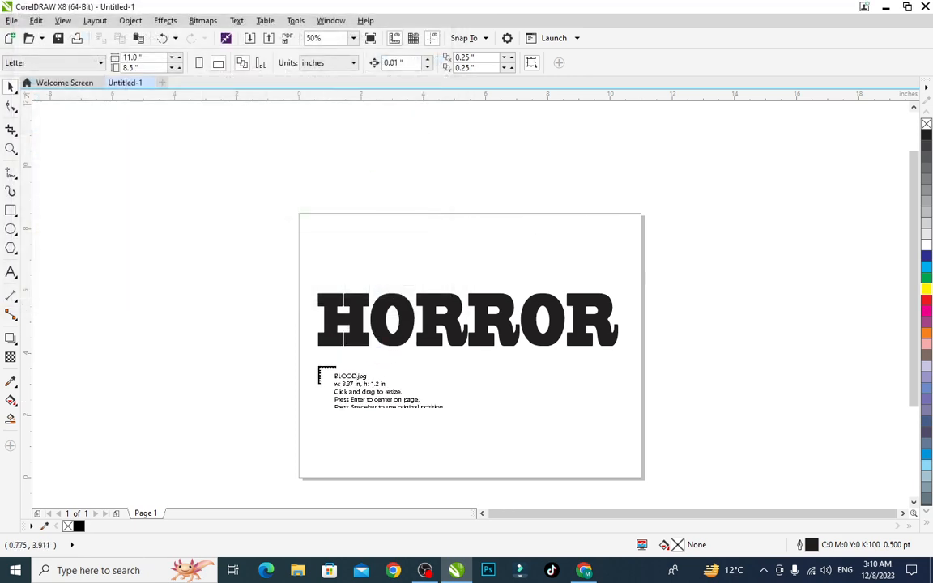
{"action": "left_click_drag", "start_coordinate": [573, 278], "coordinate": [624, 280]}
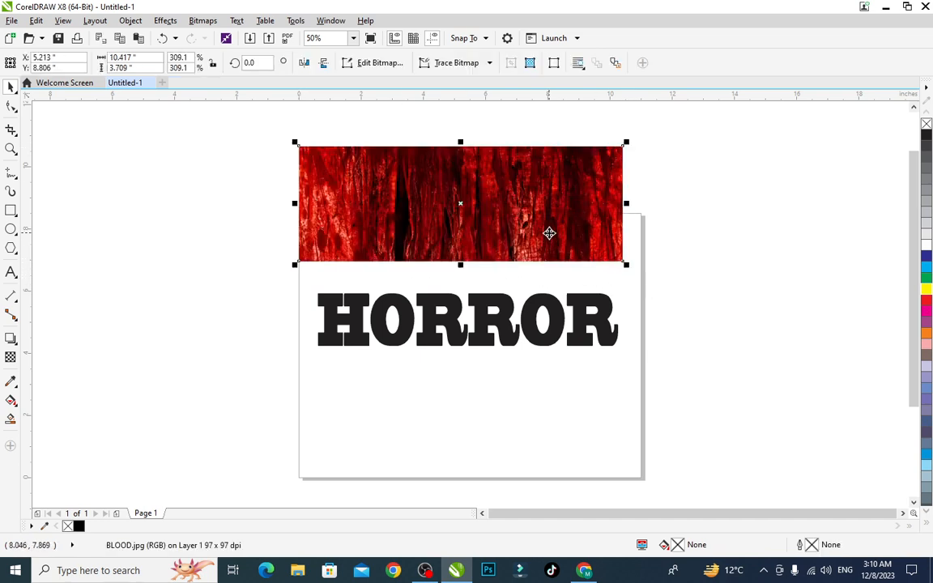
PowerClip the blood texture image inside the HORROR text
{"action": "left_click", "coordinate": [502, 328]}
{"action": "left_click", "coordinate": [519, 255]}
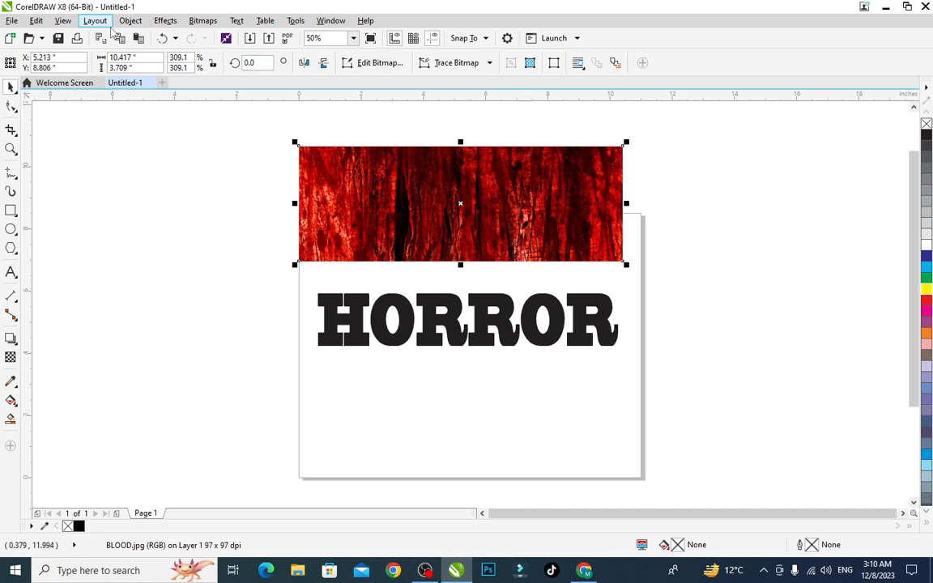
{"action": "left_click", "coordinate": [120, 22]}
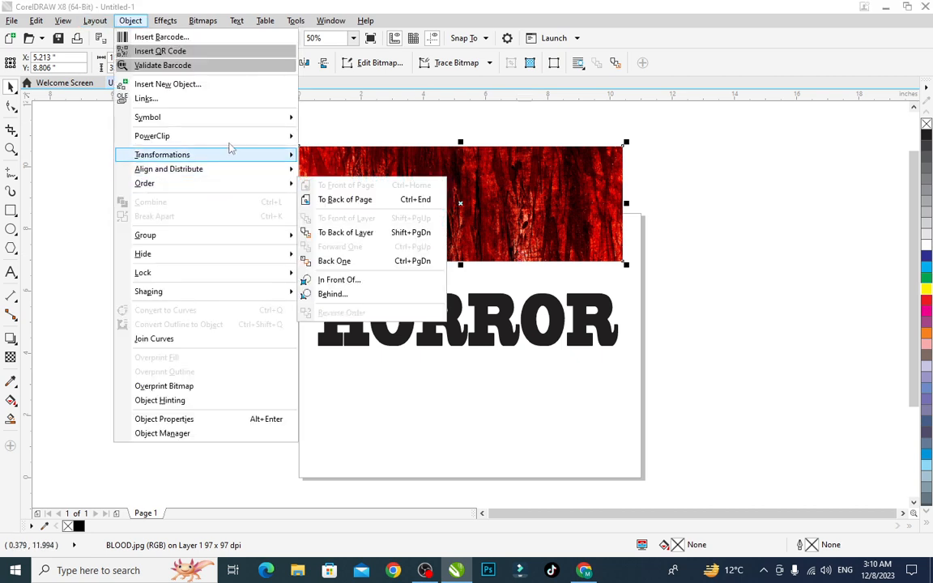
{"action": "mouse_move", "coordinate": [233, 142]}
{"action": "left_click", "coordinate": [328, 138]}
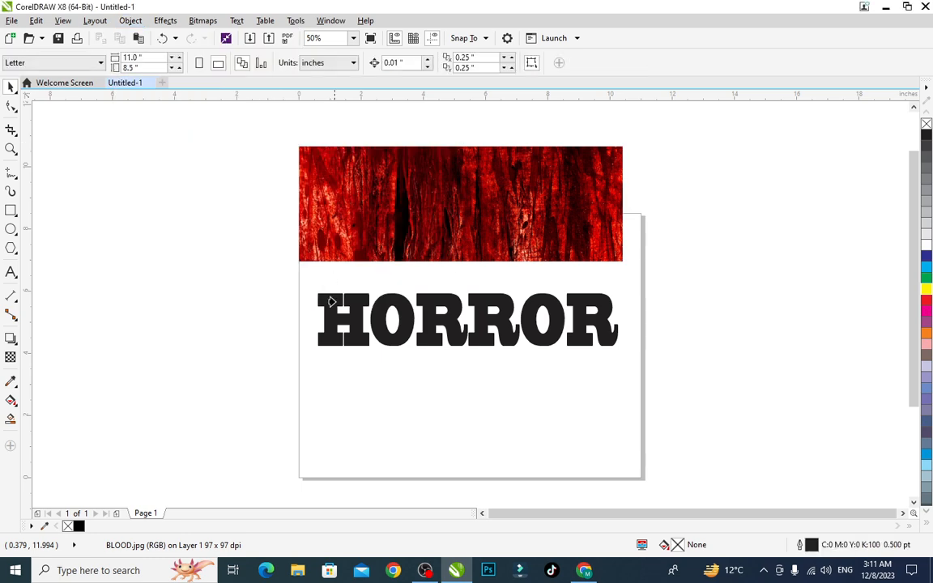
{"action": "left_click", "coordinate": [328, 320]}
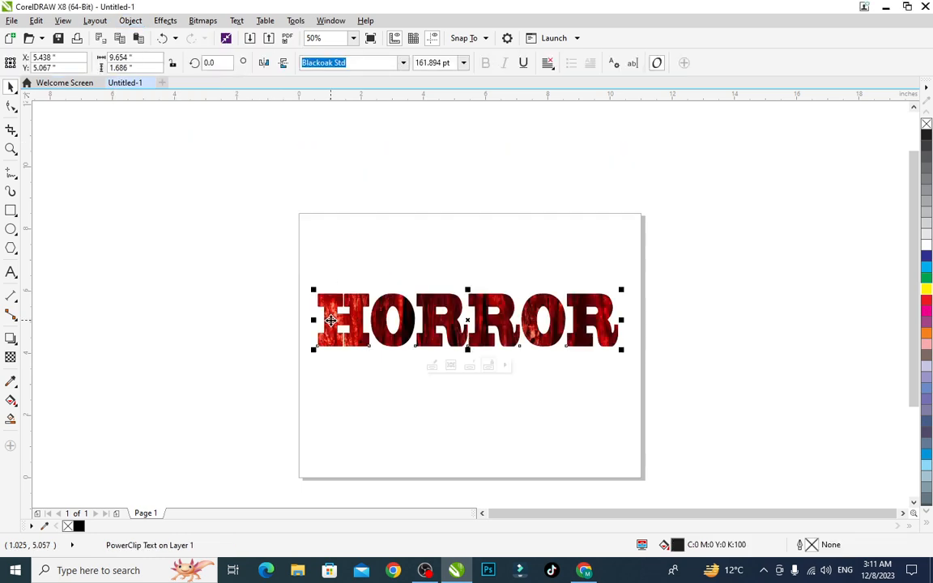
Convert the texture-filled HORROR text to a 300 dpi CMYK bitmap with anti-aliasing and a transparent background
{"action": "scroll", "coordinate": [408, 338], "scroll_direction": "up", "scroll_amount": 1}
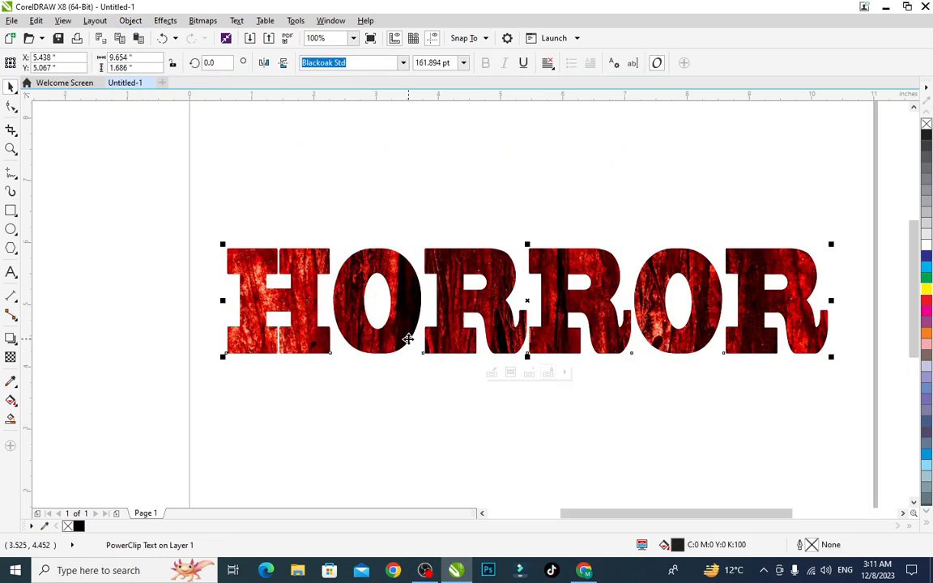
{"action": "scroll", "coordinate": [408, 339], "scroll_direction": "down", "scroll_amount": 1}
{"action": "scroll", "coordinate": [408, 339], "scroll_direction": "up", "scroll_amount": 2}
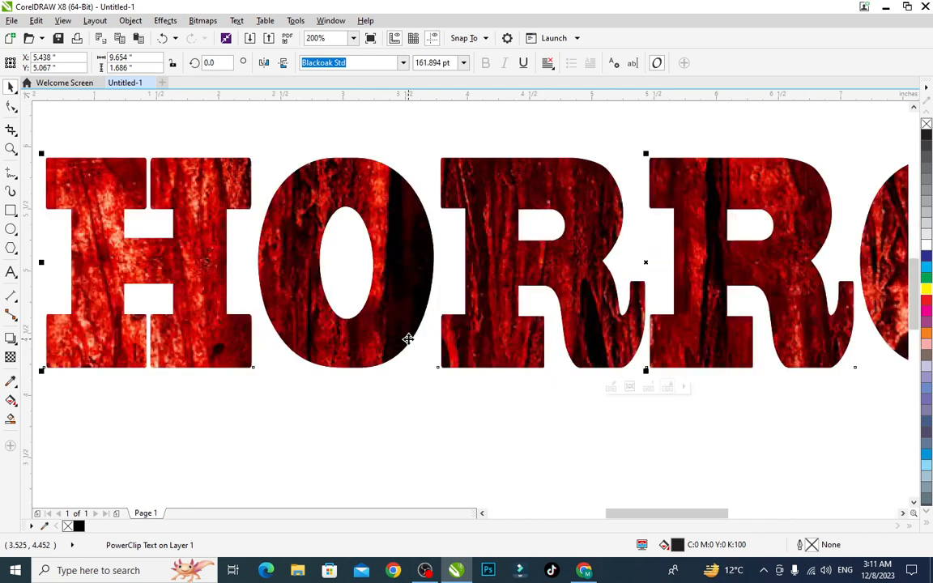
{"action": "scroll", "coordinate": [408, 339], "scroll_direction": "down", "scroll_amount": 1}
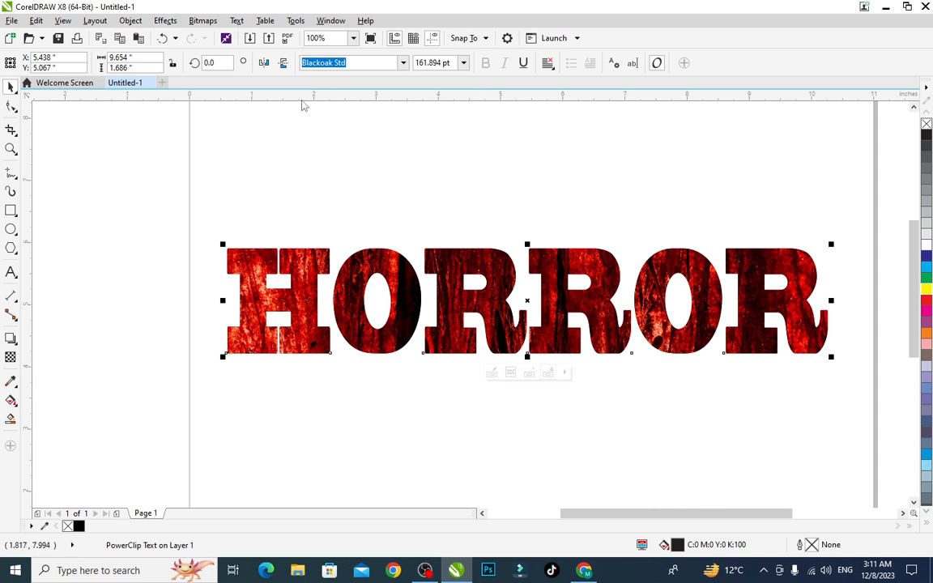
{"action": "left_click", "coordinate": [203, 21]}
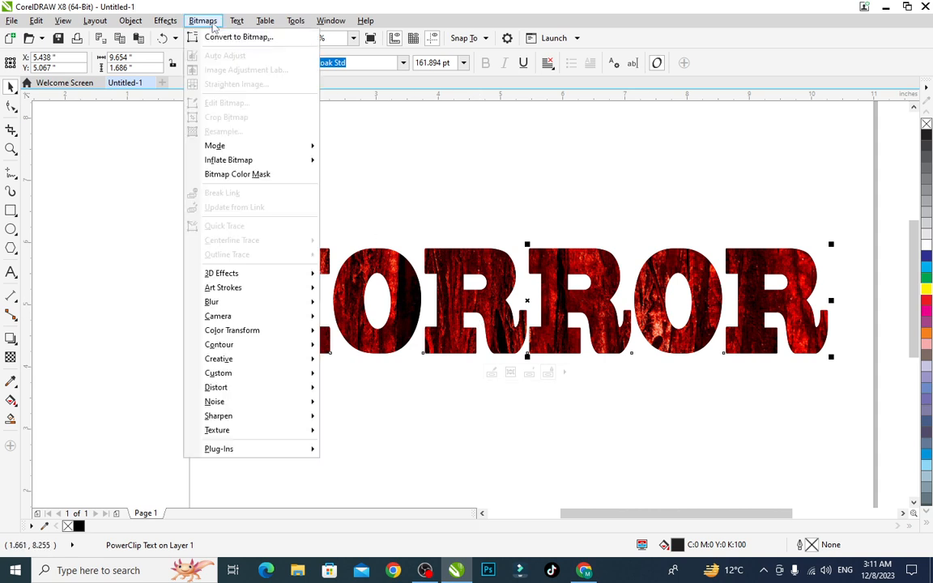
{"action": "left_click", "coordinate": [212, 41]}
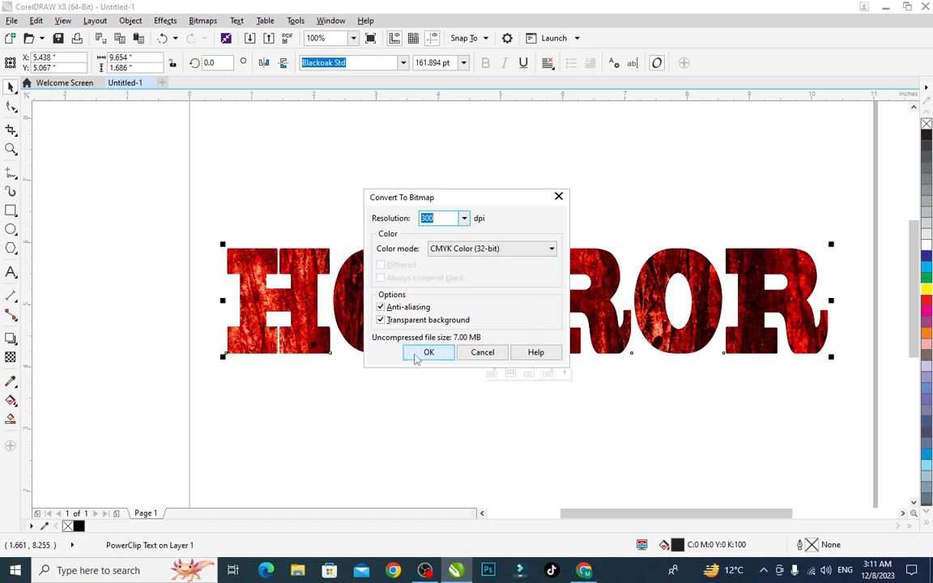
{"action": "left_click", "coordinate": [426, 352]}
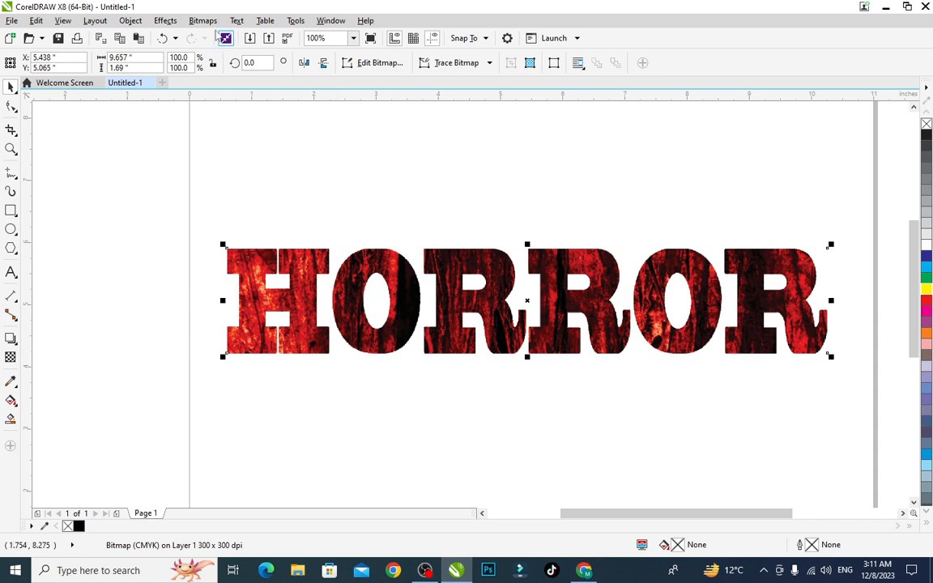
Start the Wet Paint distortion on the HORROR bitmap and set its wetness to 50
{"action": "left_click", "coordinate": [203, 20]}
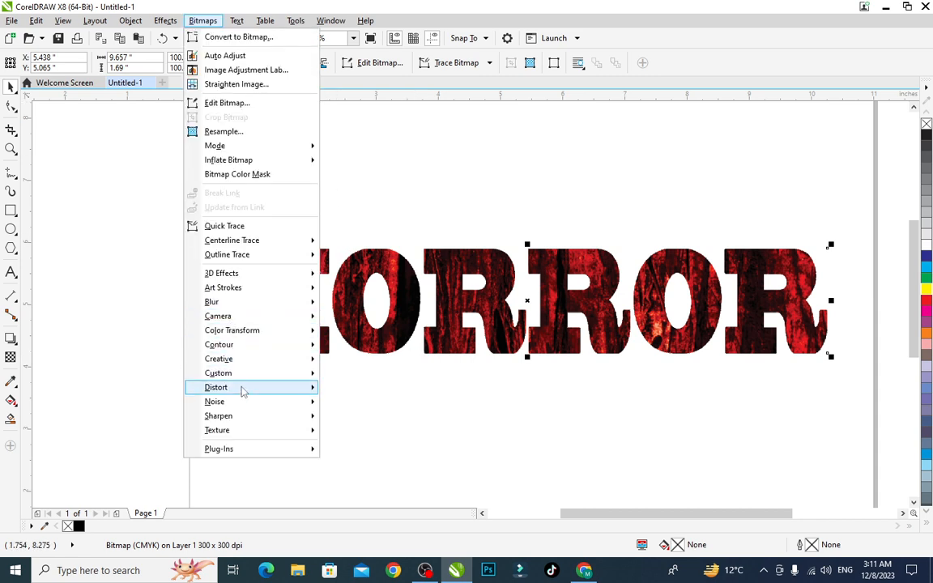
{"action": "mouse_move", "coordinate": [243, 392]}
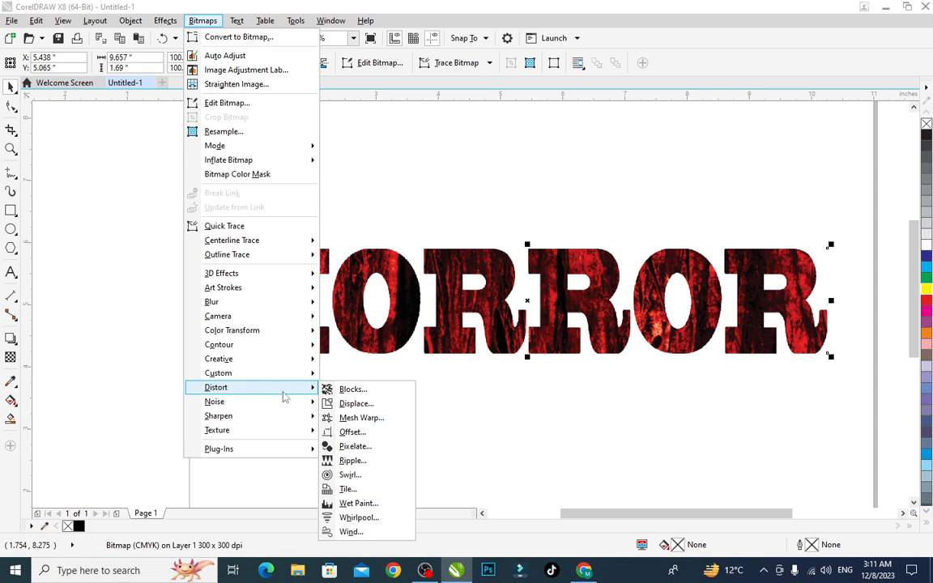
{"action": "left_click", "coordinate": [381, 504]}
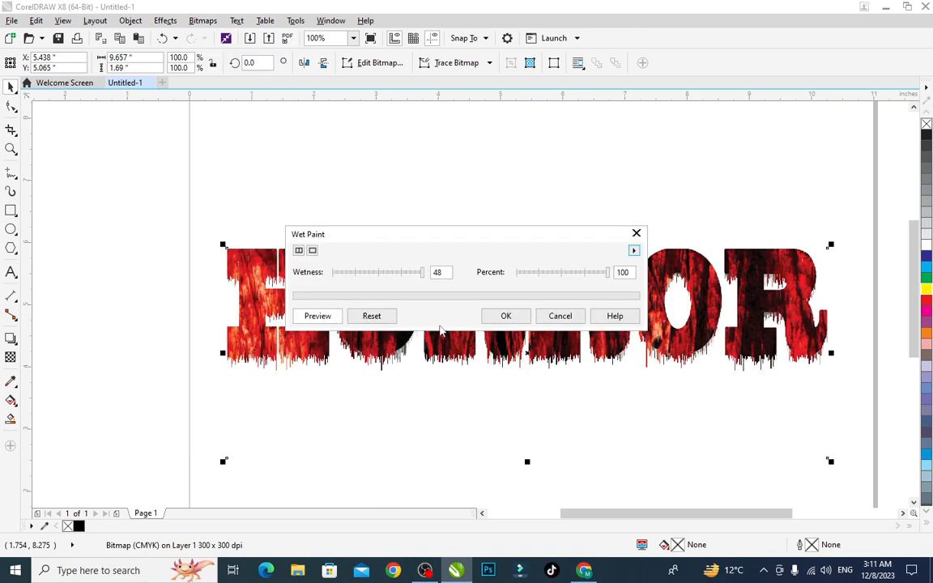
{"action": "mouse_move", "coordinate": [487, 242]}
{"action": "left_mouse_down"}
{"action": "mouse_move", "coordinate": [411, 273]}
{"action": "mouse_move", "coordinate": [332, 441]}
{"action": "mouse_move", "coordinate": [340, 460]}
{"action": "mouse_move", "coordinate": [331, 397]}
{"action": "mouse_move", "coordinate": [343, 204]}
{"action": "mouse_move", "coordinate": [399, 132]}
{"action": "left_mouse_up"}
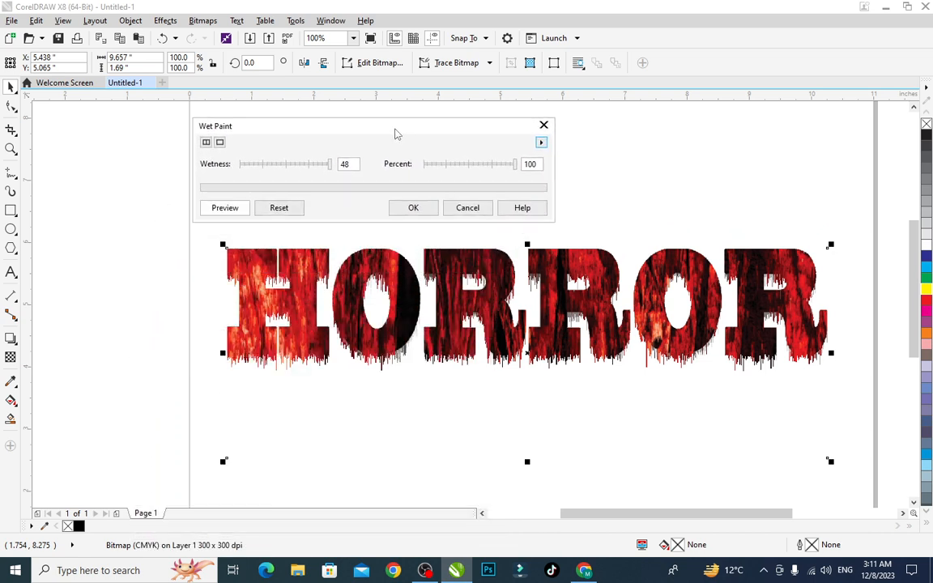
{"action": "left_click", "coordinate": [347, 164]}
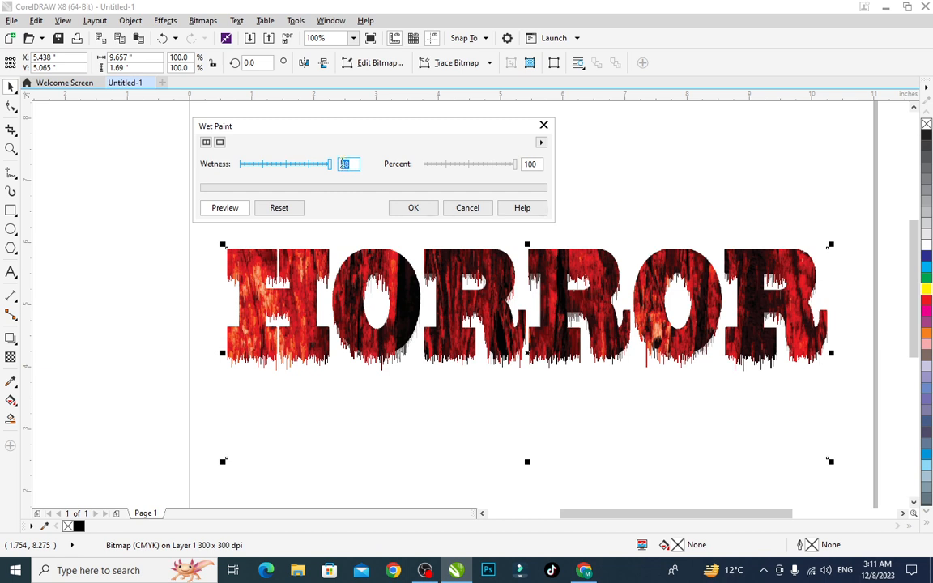
{"action": "type", "text": "49"}
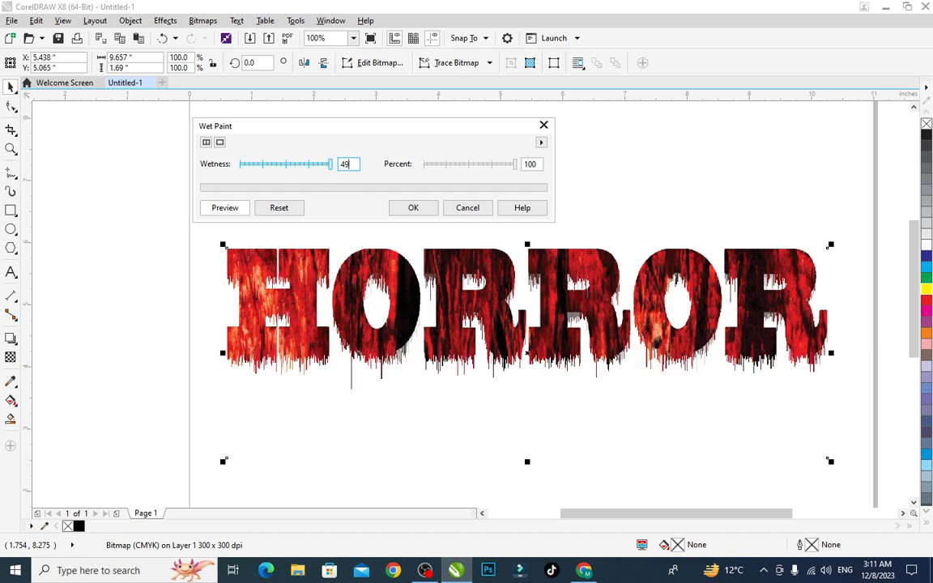
{"action": "left_click_drag", "start_coordinate": [331, 166], "coordinate": [340, 168]}
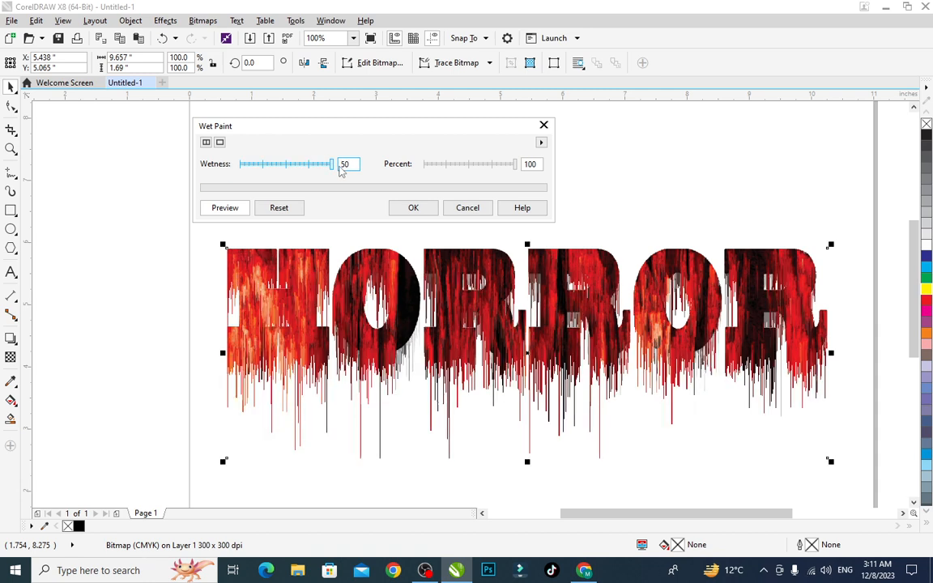
Try Wet Paint at wetness -25 and percent 40, and return to wetness 50 and percent 100
{"action": "left_click_drag", "start_coordinate": [338, 169], "coordinate": [263, 180]}
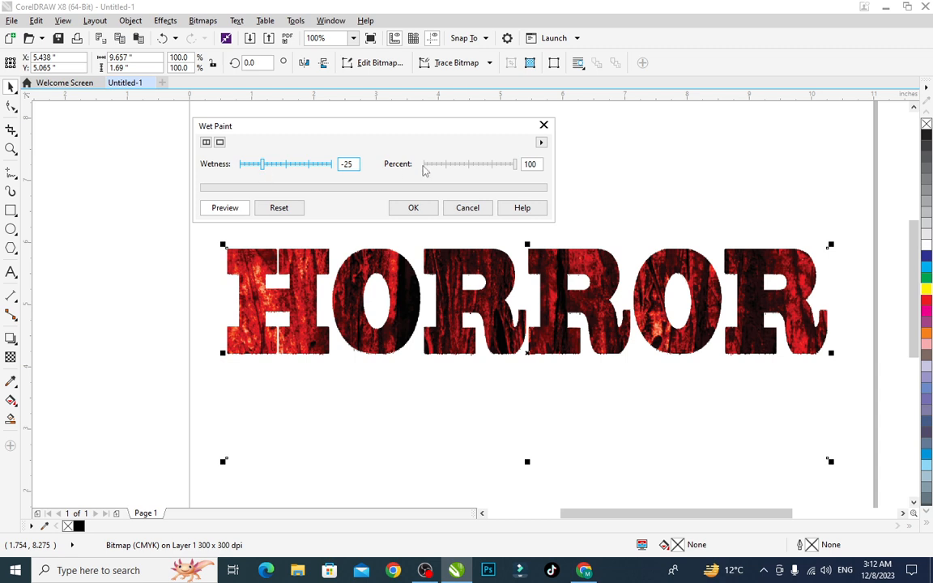
{"action": "left_click_drag", "start_coordinate": [513, 168], "coordinate": [461, 169]}
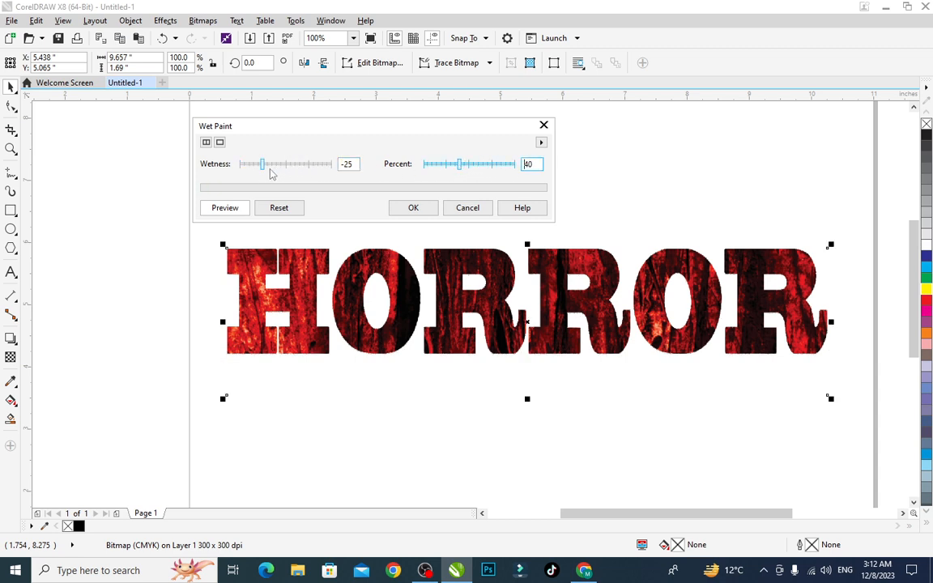
{"action": "left_click_drag", "start_coordinate": [263, 168], "coordinate": [337, 168]}
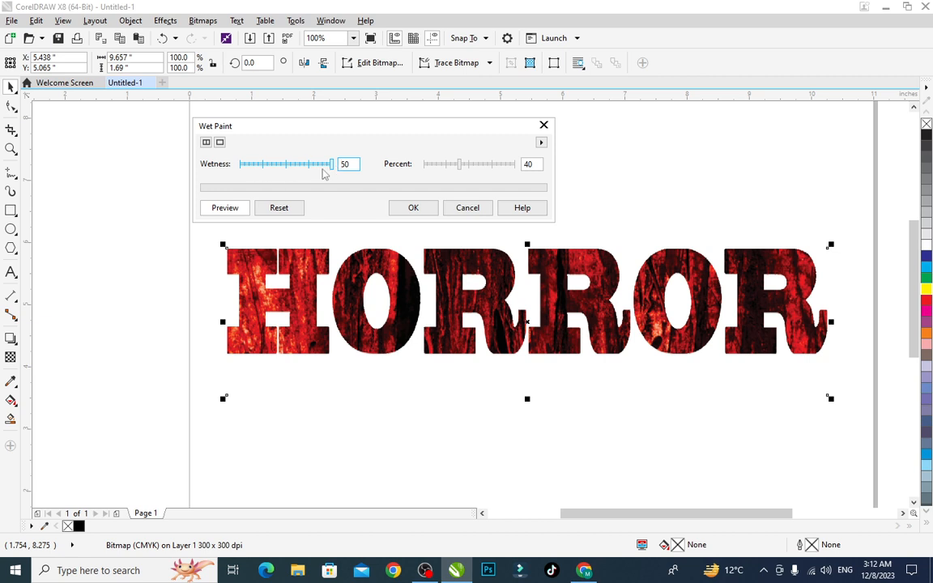
{"action": "left_click", "coordinate": [459, 165]}
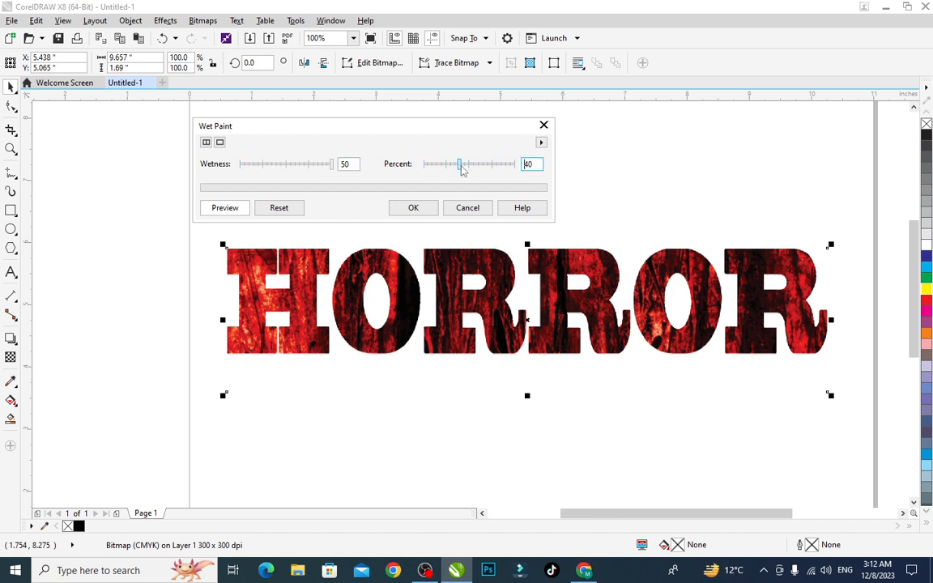
{"action": "left_click_drag", "start_coordinate": [463, 169], "coordinate": [518, 177]}
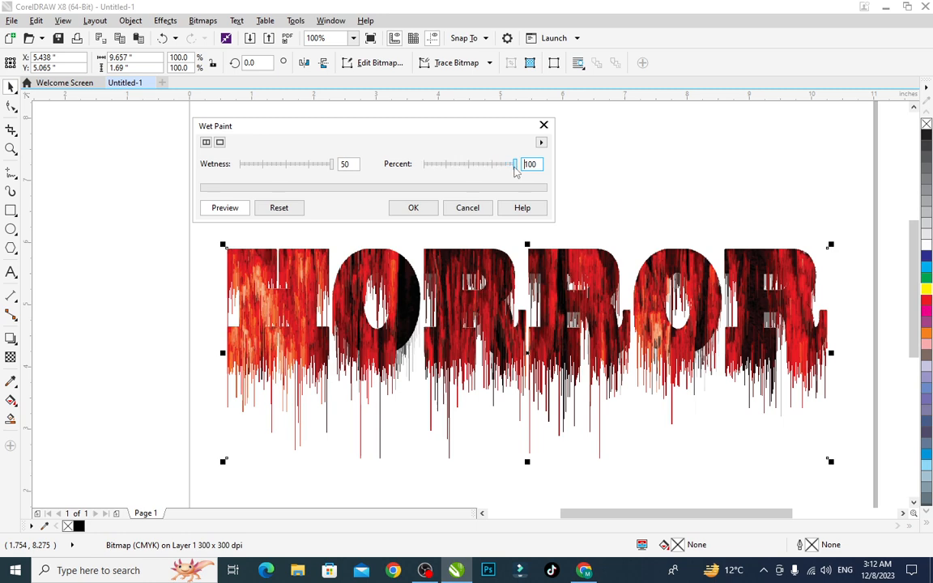
Set the Wet Paint percent to 95 and apply the effect to the HORROR bitmap
{"action": "left_click_drag", "start_coordinate": [512, 168], "coordinate": [511, 168]}
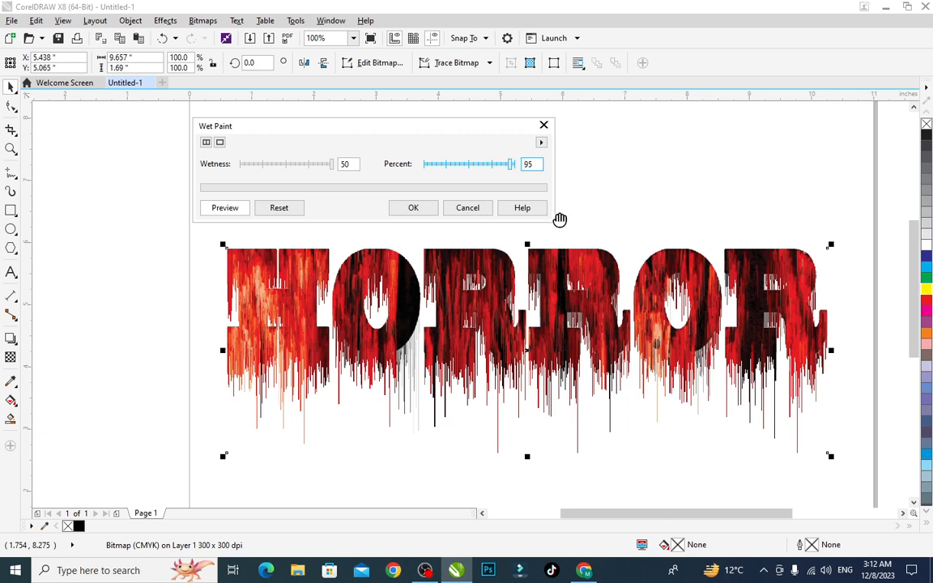
{"action": "left_click", "coordinate": [420, 212]}
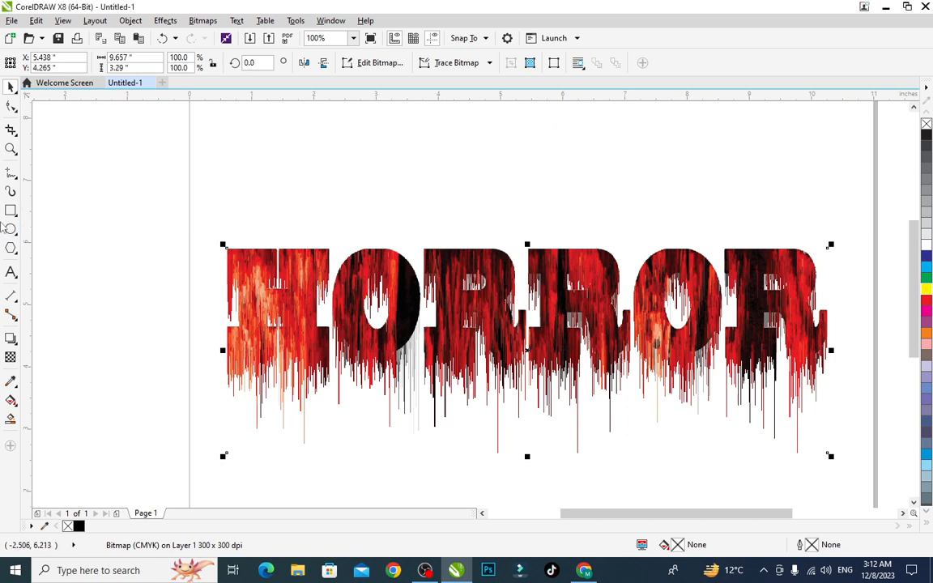
Add a page-sized rectangle behind the HORROR bitmap and fill it with black (C:100 M:100 Y:100 K:100)
{"action": "double_click", "coordinate": [10, 211]}
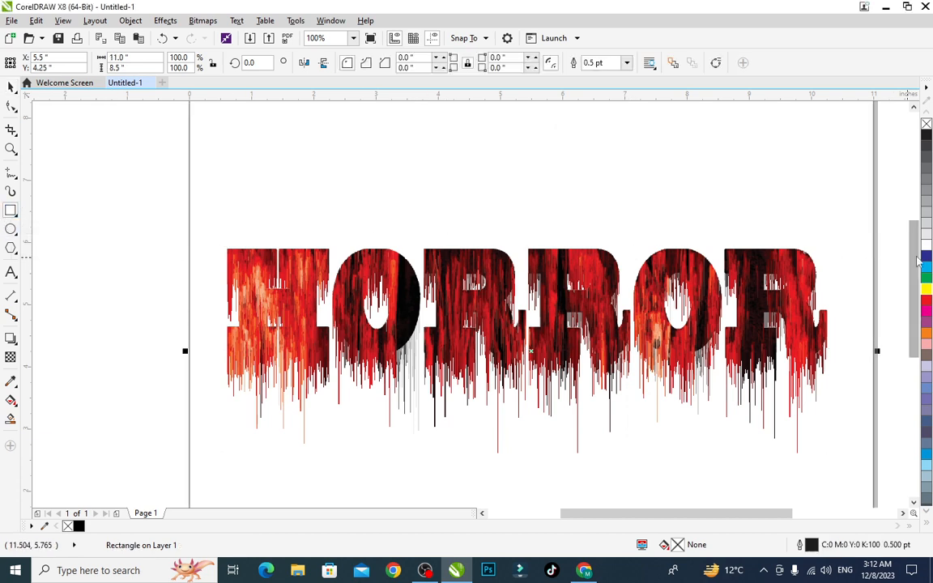
{"action": "left_click", "coordinate": [926, 523]}
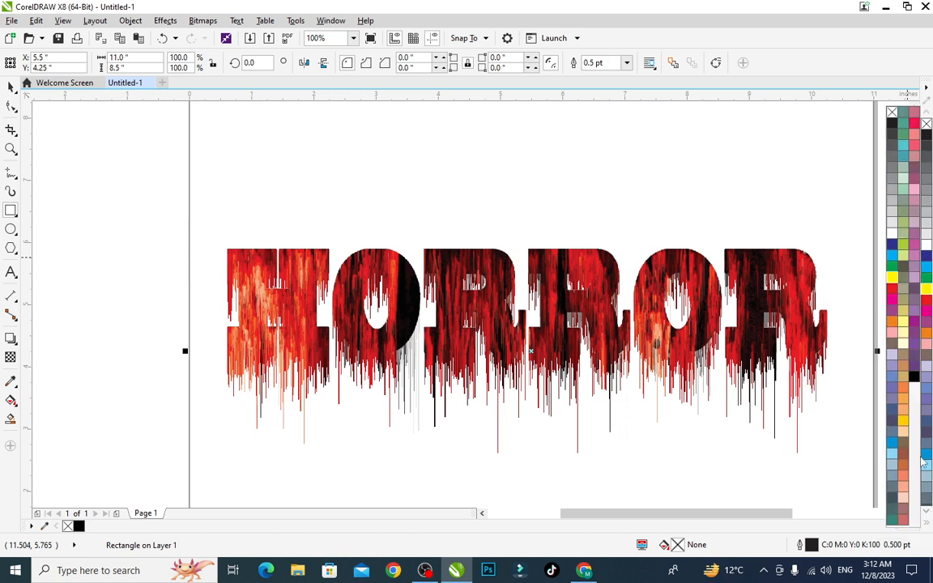
{"action": "left_click", "coordinate": [914, 378]}
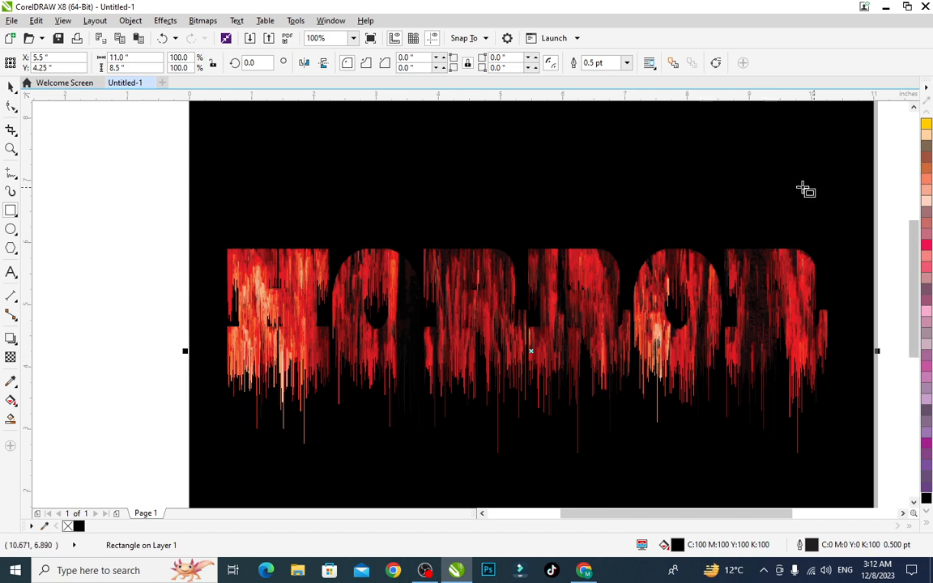
Try a yellow fill (C:0 M:20 Y:100 K:0) on the background rectangle and delete the rectangle
{"action": "left_click", "coordinate": [926, 124]}
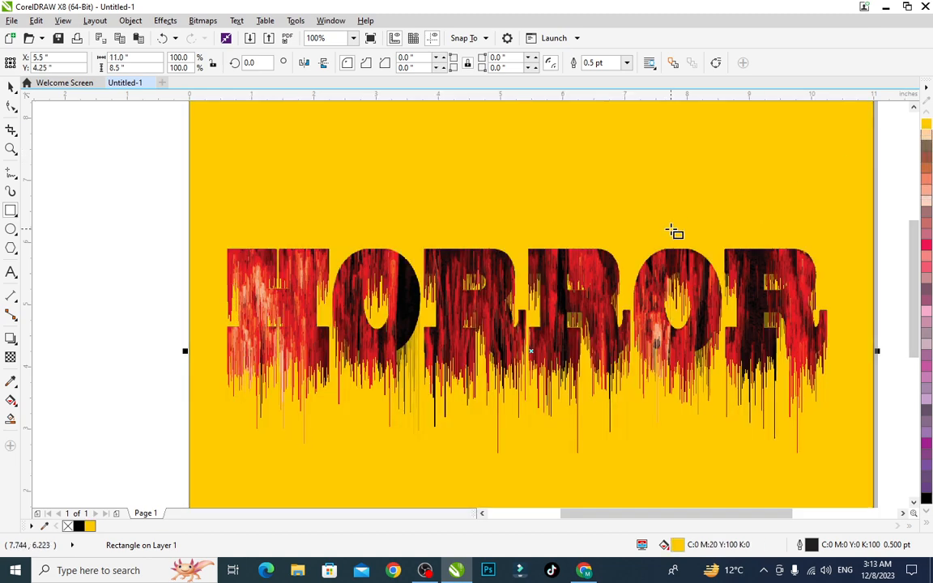
{"action": "scroll", "coordinate": [675, 232], "scroll_direction": "down", "scroll_amount": 2}
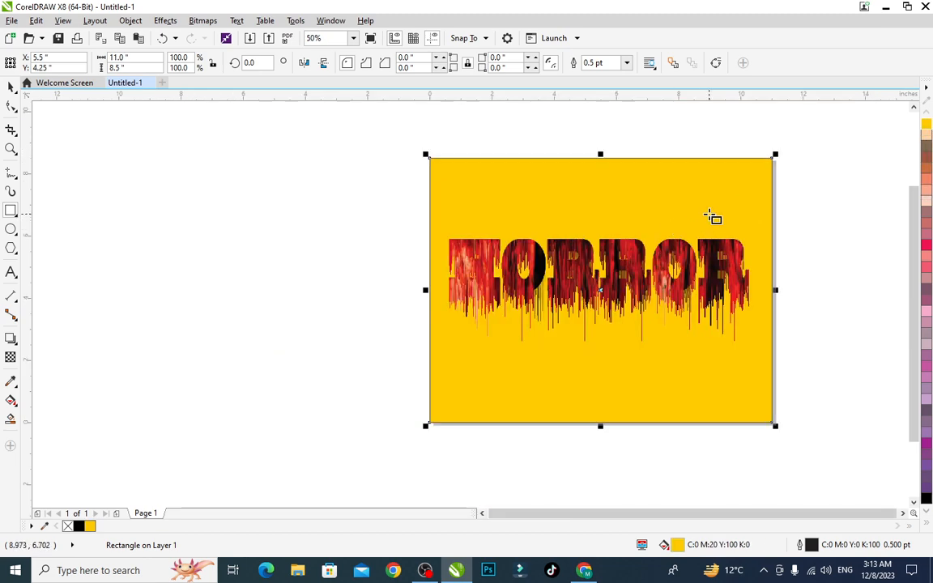
{"action": "scroll", "coordinate": [711, 215], "scroll_direction": "up", "scroll_amount": 2}
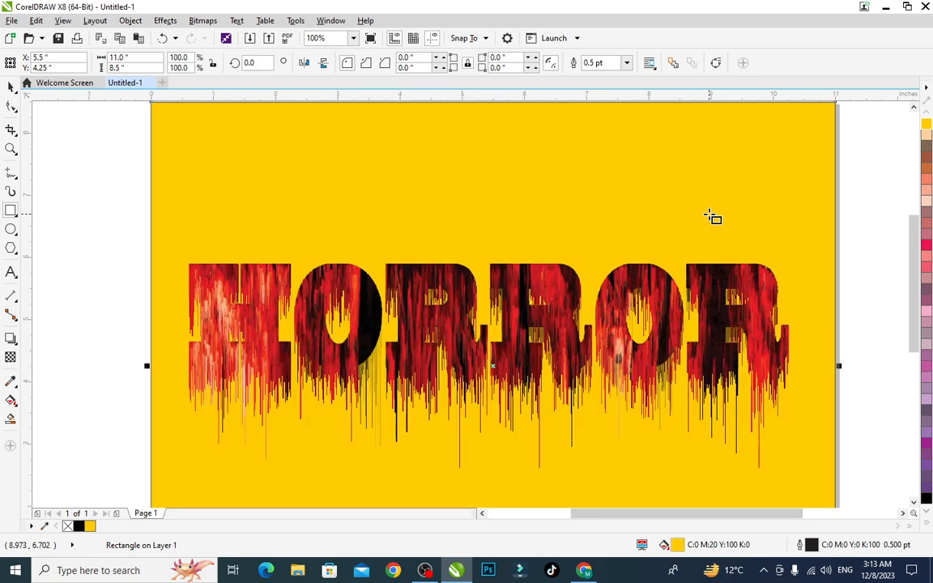
{"action": "key", "text": "Delete"}
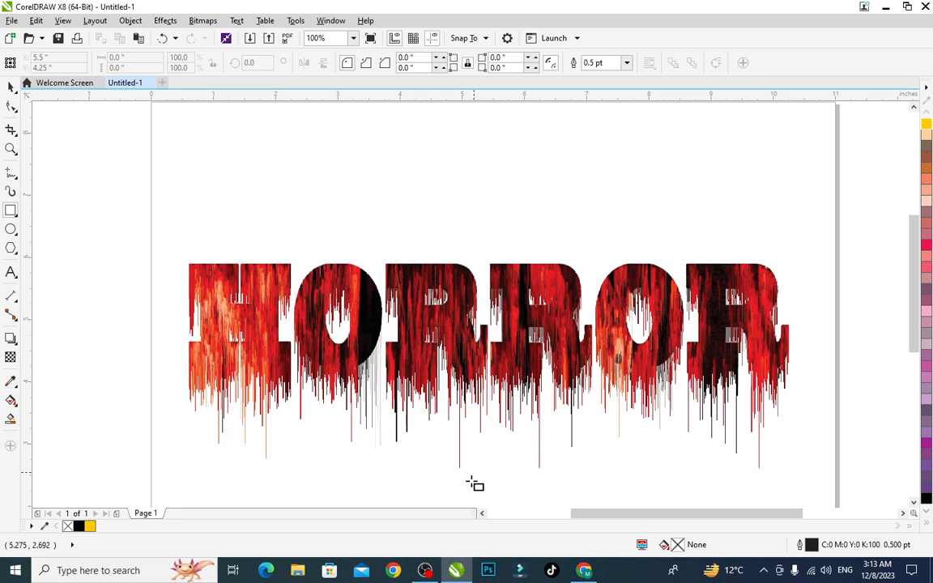
{"action": "left_click", "coordinate": [433, 573]}
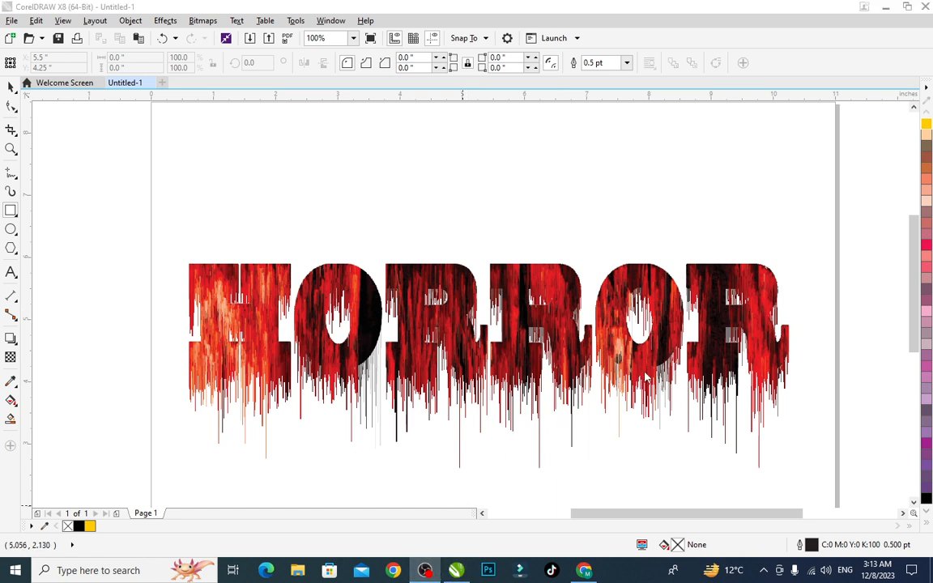